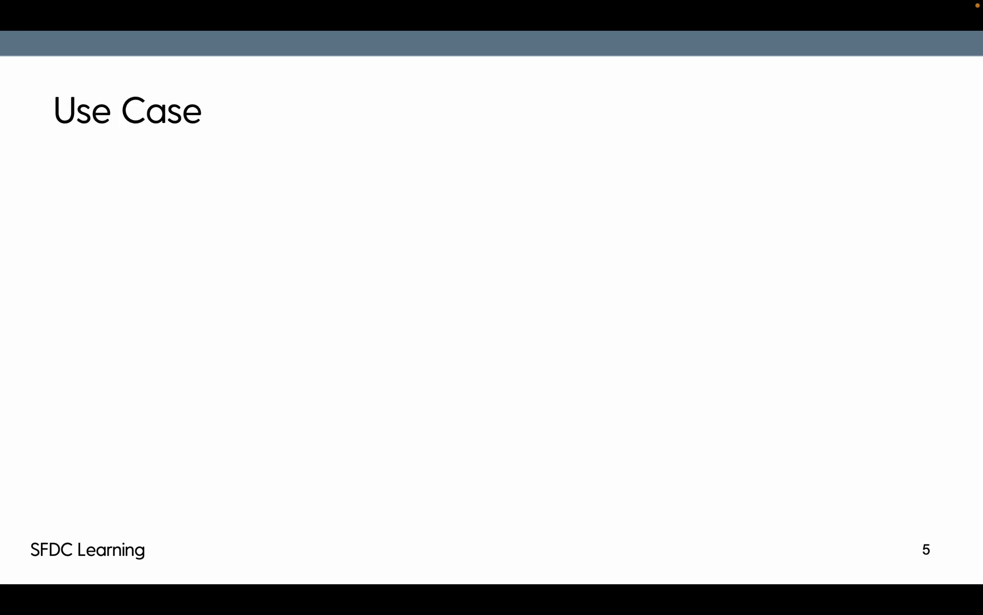
{"action": "key", "text": "Right"}
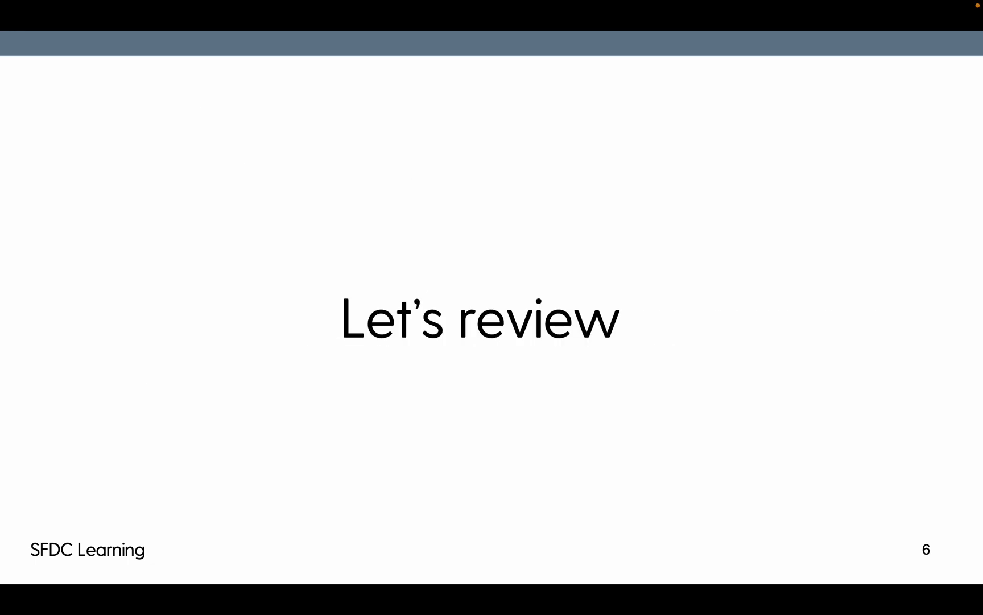
Back in the browser, check the CPQ Licenses product record, then return to the price matrix page
{"action": "key", "text": "ctrl+Right"}
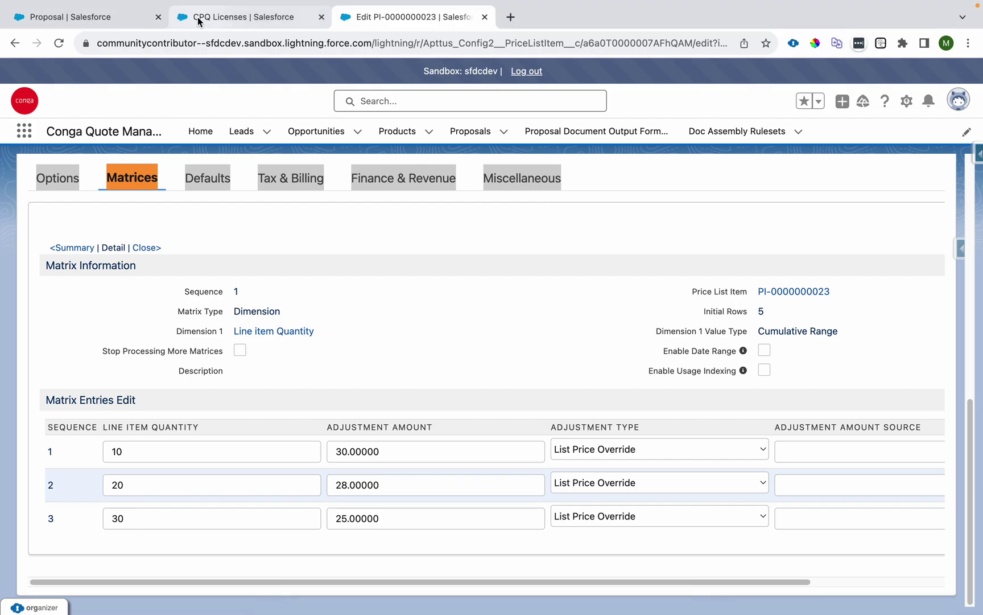
{"action": "left_click", "coordinate": [244, 16]}
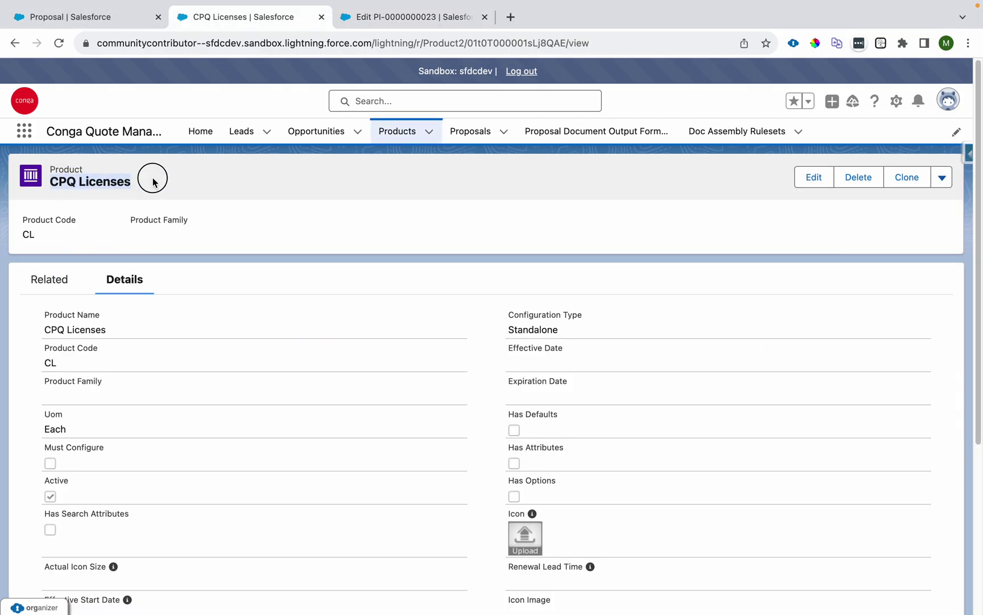
{"action": "left_click", "coordinate": [395, 24]}
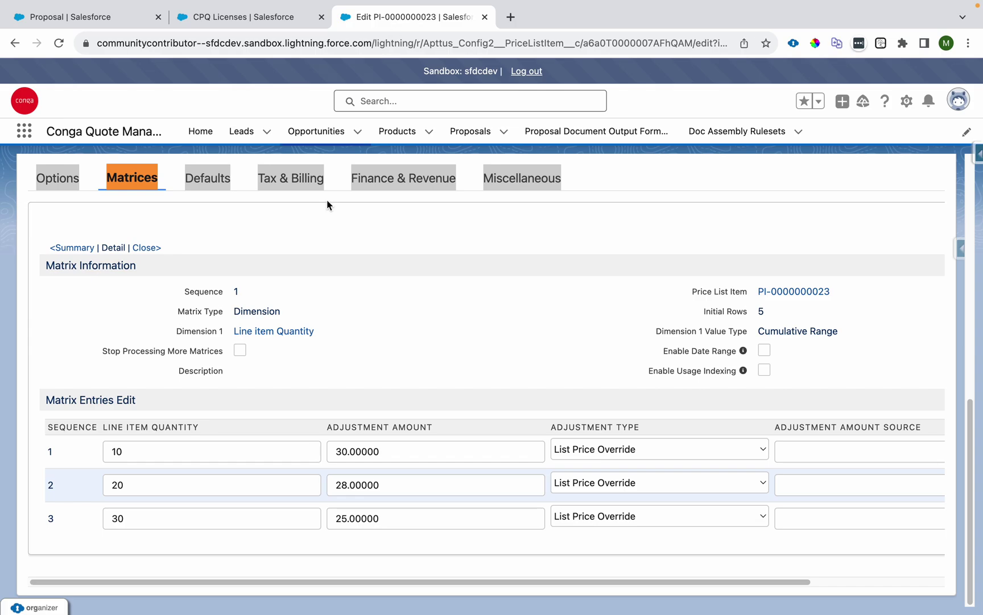
{"action": "left_click", "coordinate": [130, 190]}
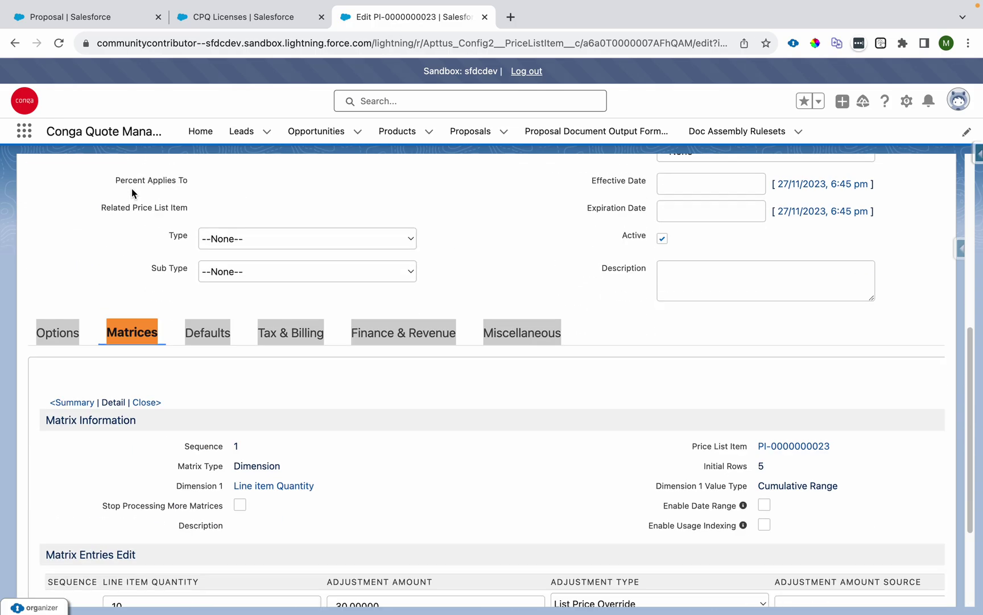
Review the matrix's Dimension 1 setting and tiers 10/20/30 at 30/28/25, then show the proposal cart
{"action": "left_click_drag", "start_coordinate": [181, 484], "coordinate": [226, 487]}
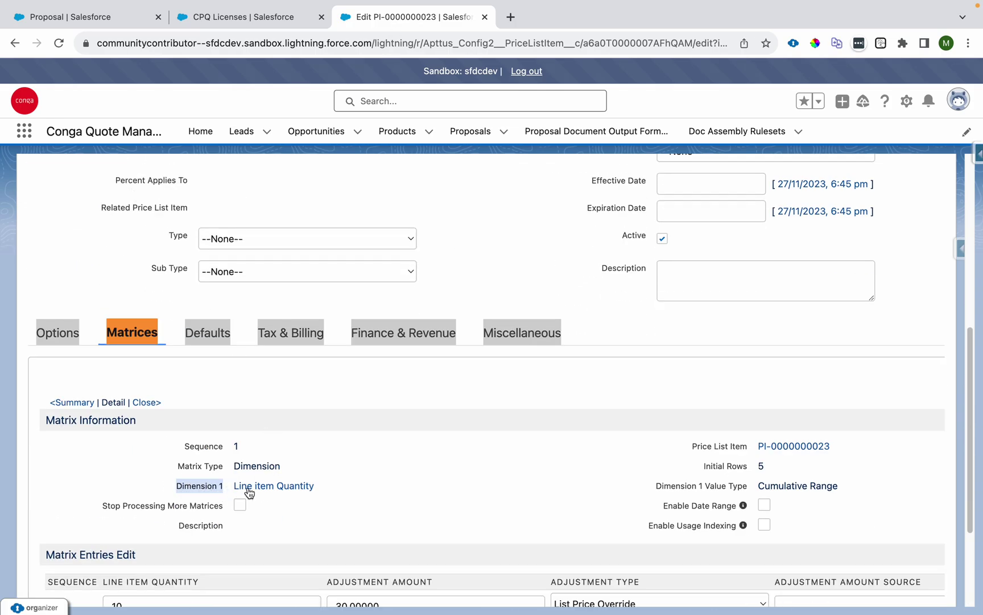
{"action": "mouse_move", "coordinate": [274, 493]}
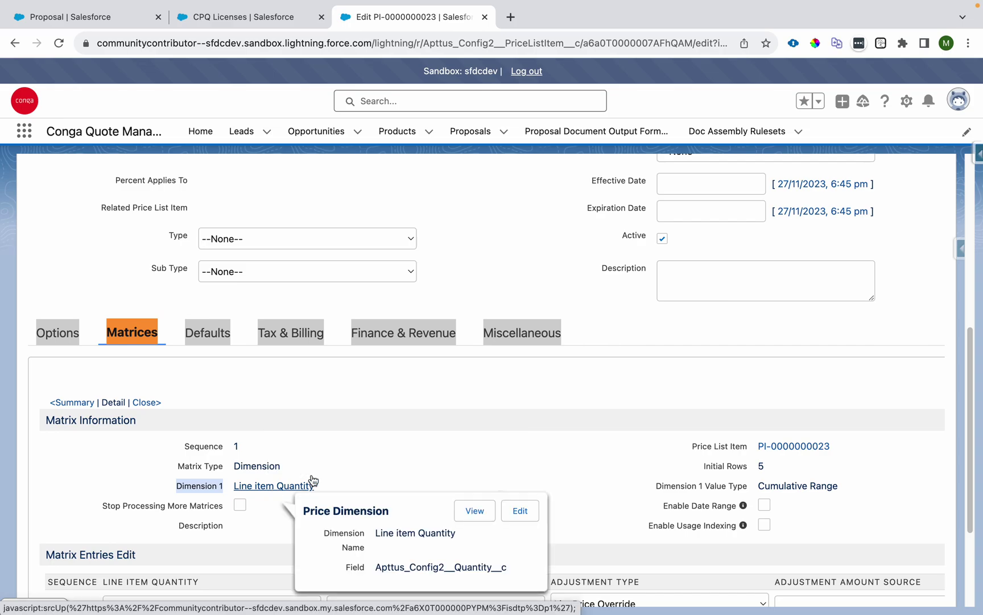
{"action": "left_click", "coordinate": [449, 456]}
{"action": "scroll", "coordinate": [450, 453], "scroll_direction": "down", "scroll_amount": 1}
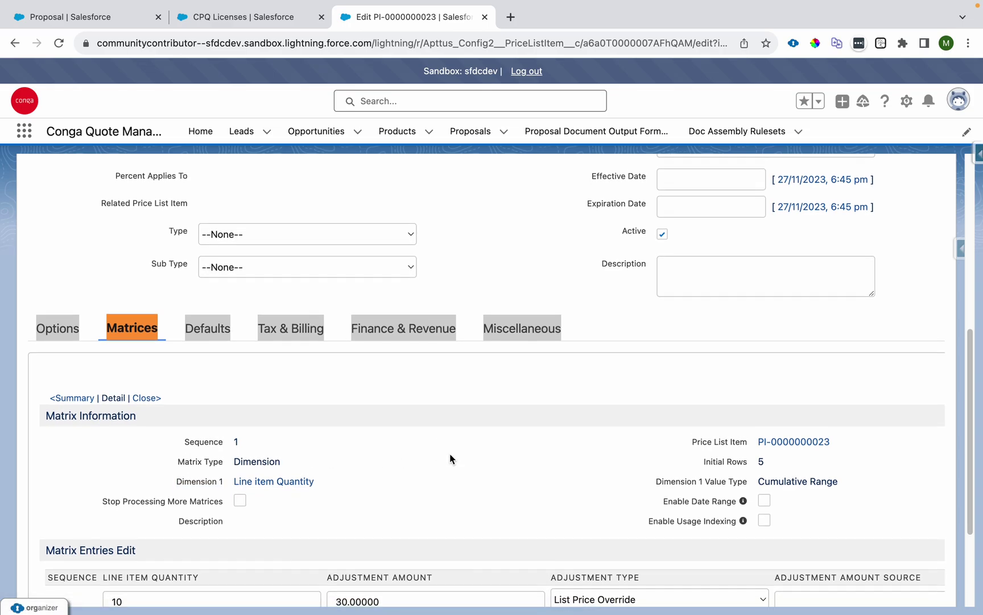
{"action": "left_click_drag", "start_coordinate": [763, 480], "coordinate": [846, 483]}
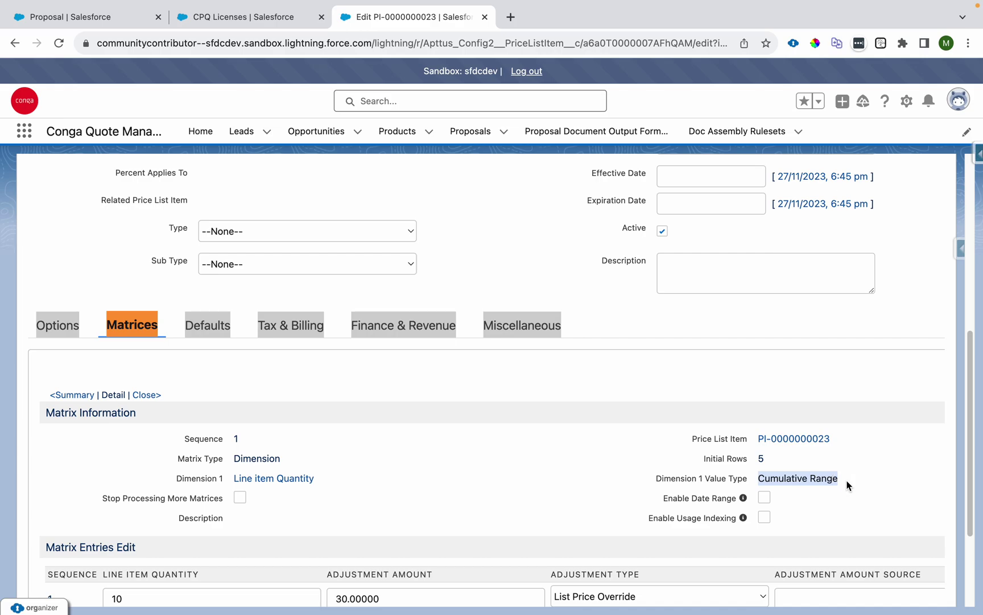
{"action": "scroll", "coordinate": [847, 485], "scroll_direction": "down", "scroll_amount": 3}
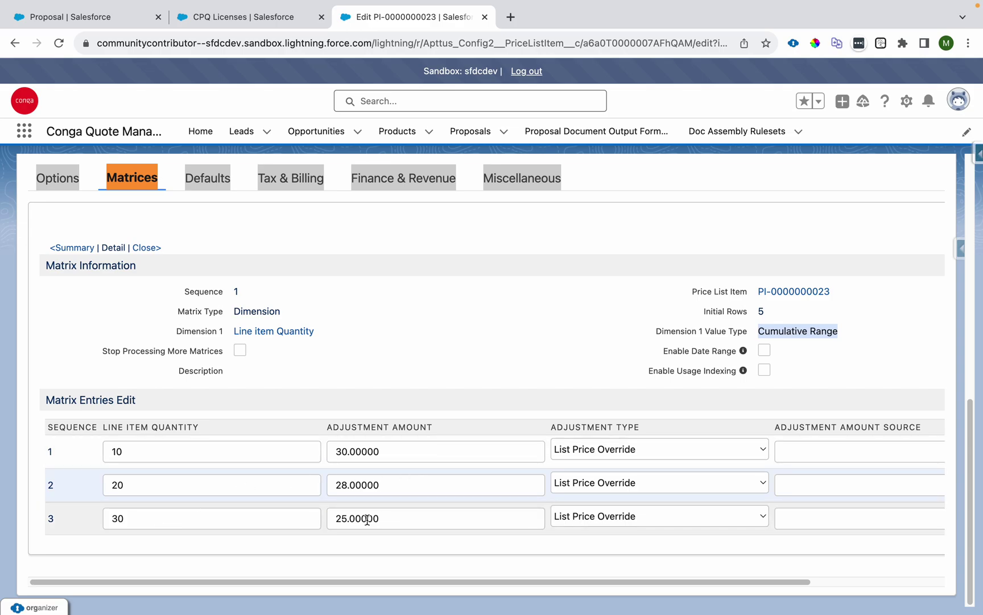
{"action": "left_click", "coordinate": [82, 29]}
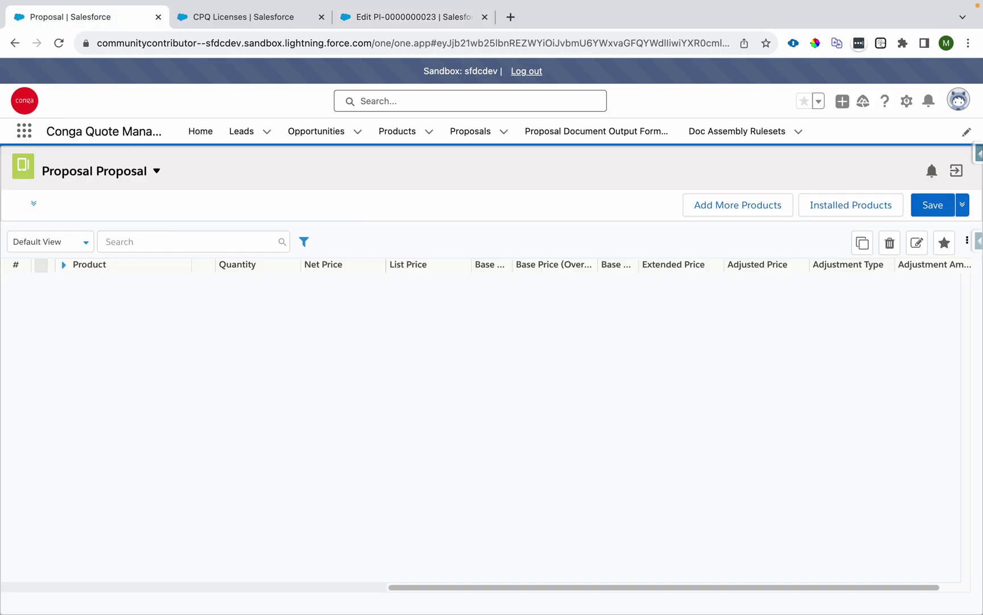
Add CPQ Licenses from the Licenses category and view the cart of two ₹30.00 lines
{"action": "left_click", "coordinate": [718, 204]}
{"action": "left_click", "coordinate": [393, 346]}
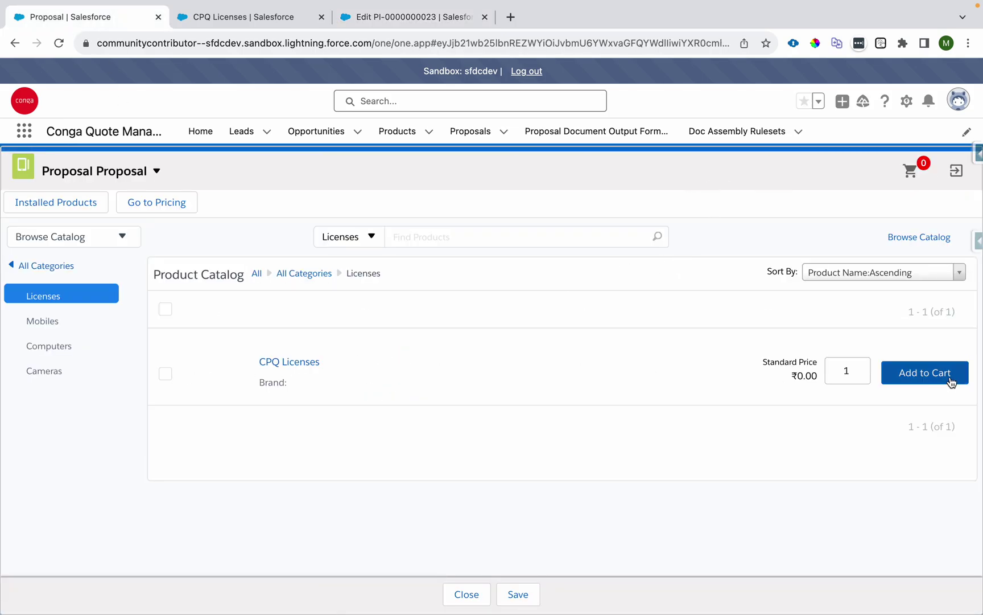
{"action": "left_click", "coordinate": [951, 382]}
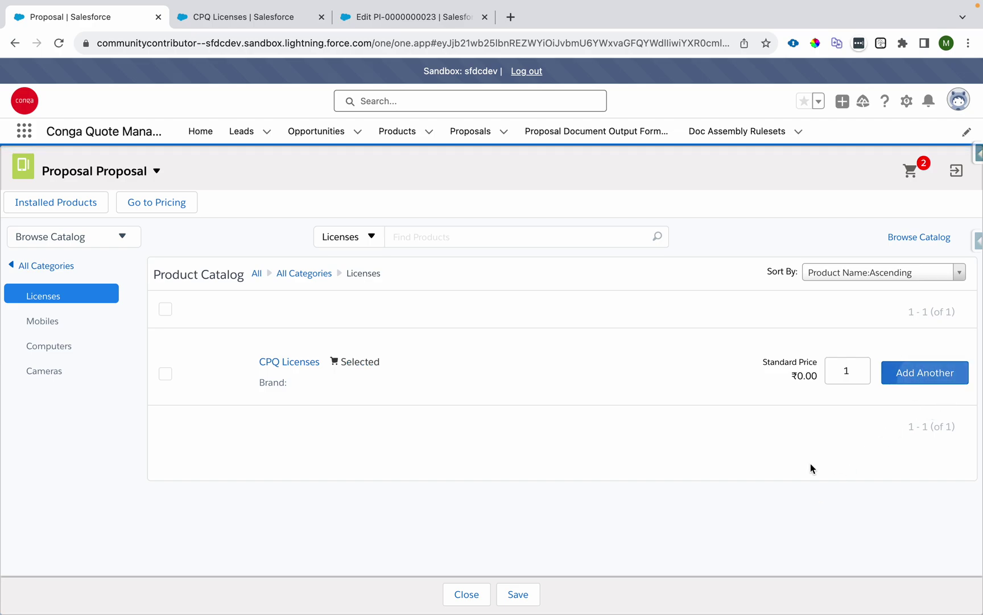
{"action": "left_click", "coordinate": [907, 174]}
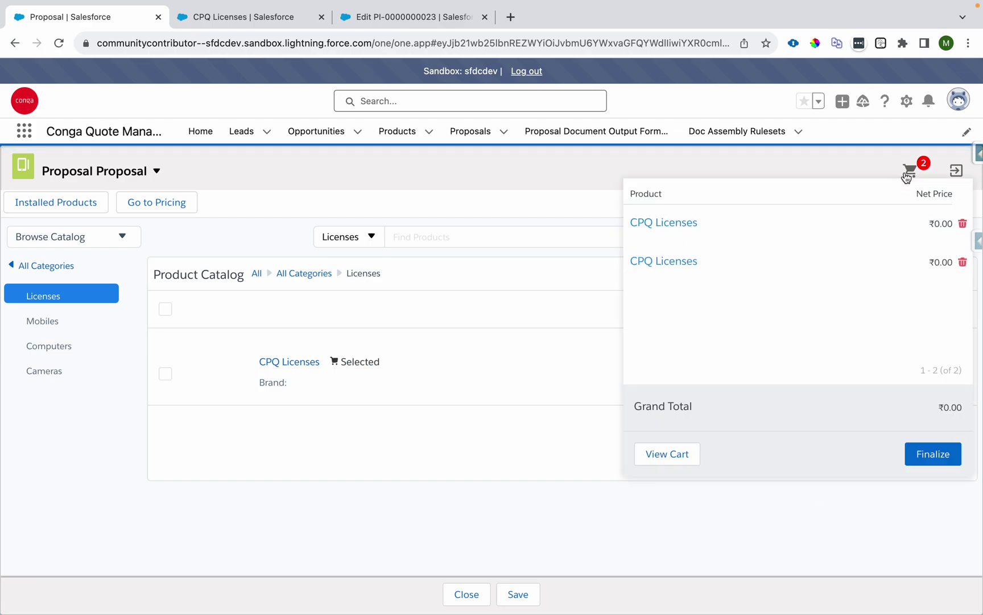
{"action": "left_click", "coordinate": [682, 464]}
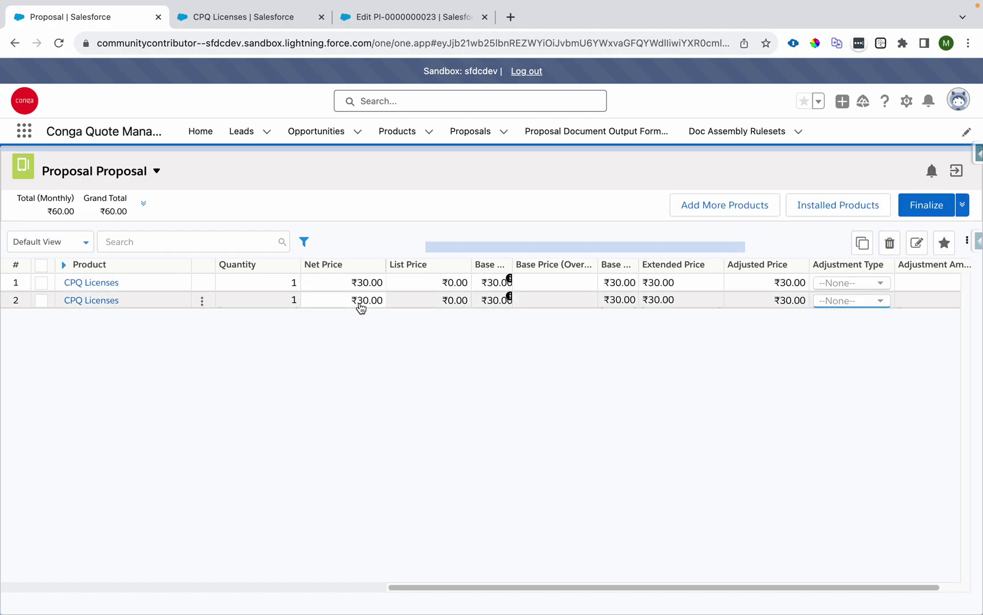
Set both CPQ Licenses line quantities to 5 and reprice the cart
{"action": "left_click", "coordinate": [295, 282]}
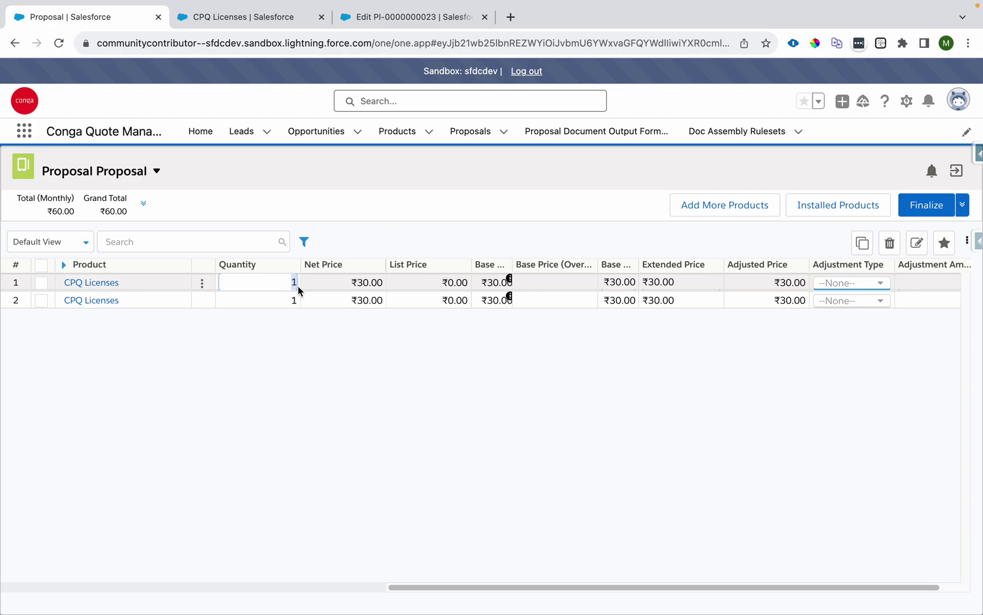
{"action": "type", "text": "5"}
{"action": "left_click", "coordinate": [281, 300]}
{"action": "type", "text": "5"}
{"action": "left_click", "coordinate": [358, 384]}
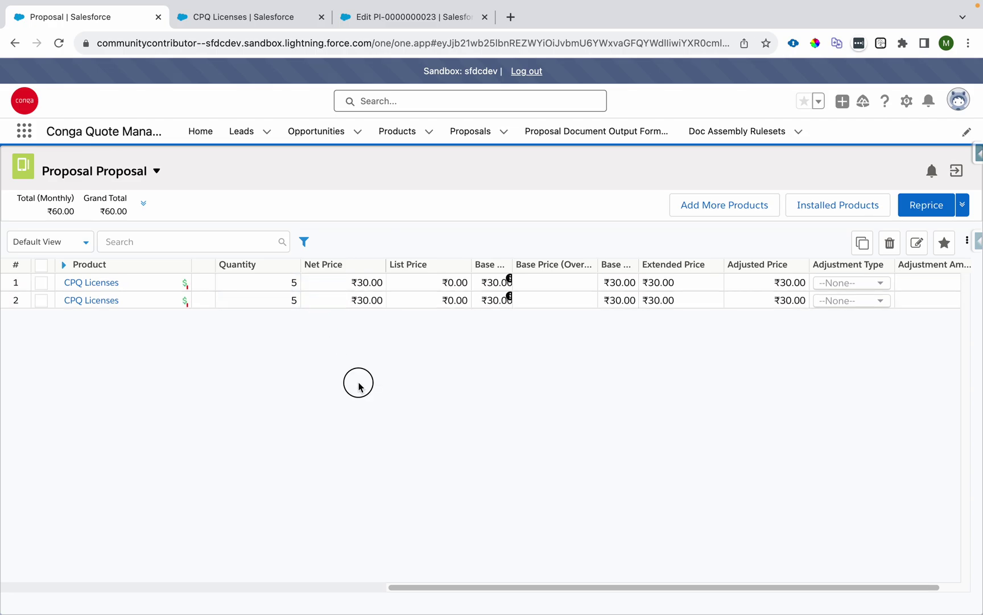
{"action": "left_click", "coordinate": [905, 210]}
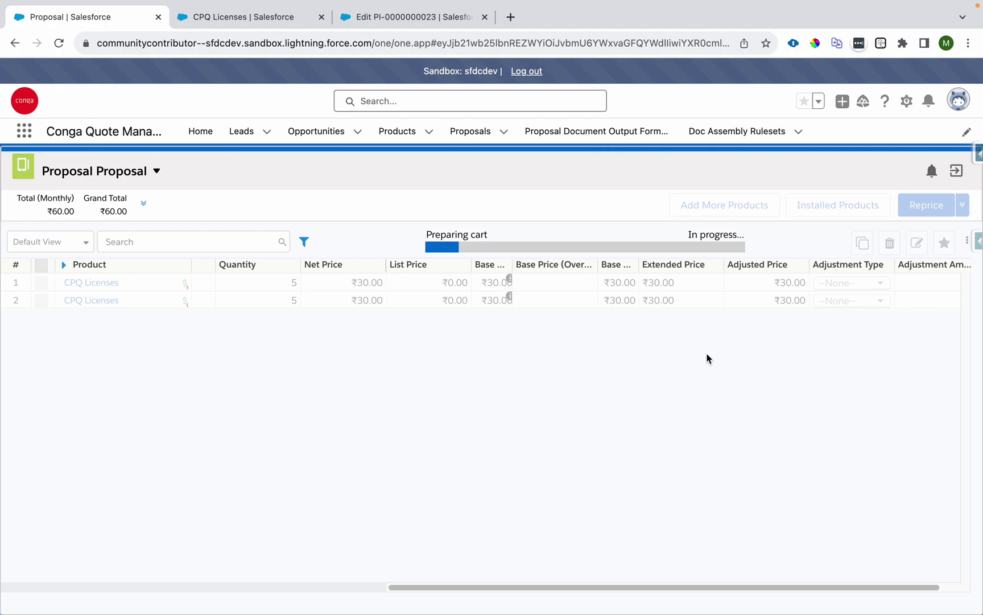
Check the matrix's first tier: quantity 10 with a 30.00000 adjustment amount
{"action": "left_click", "coordinate": [373, 18]}
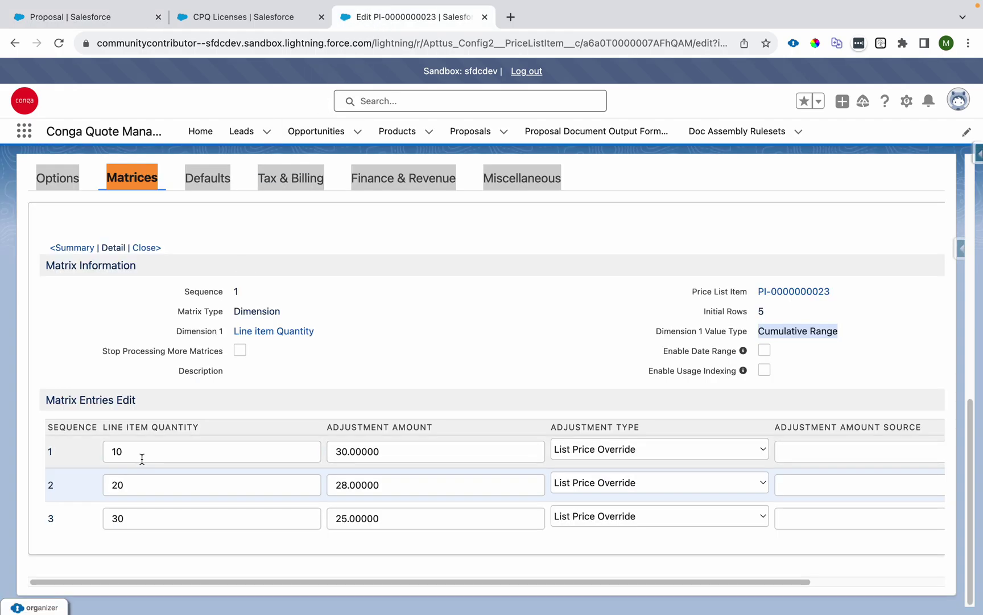
{"action": "left_click", "coordinate": [142, 458]}
{"action": "double_click", "coordinate": [423, 450]}
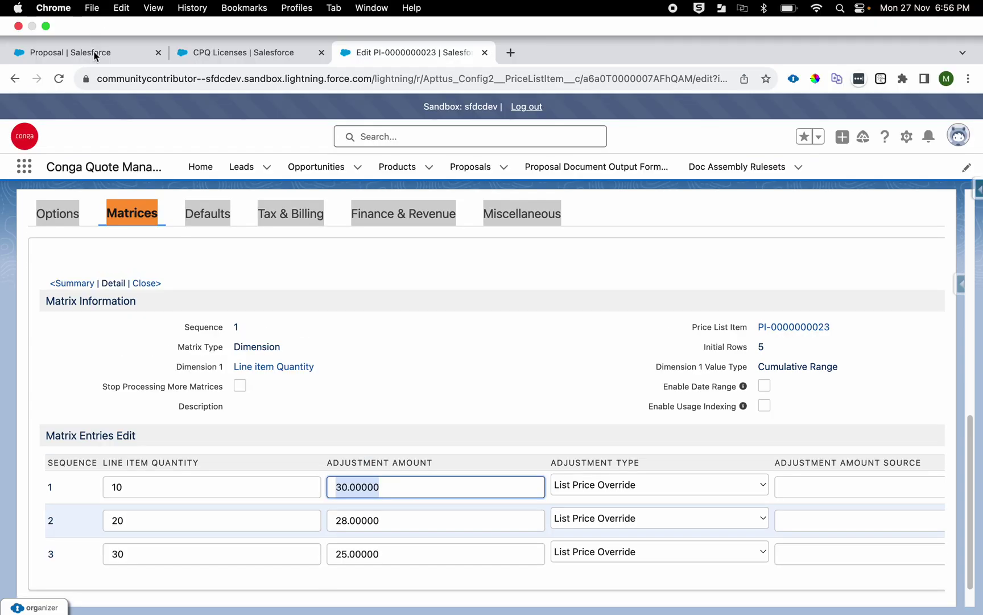
{"action": "left_click", "coordinate": [95, 53]}
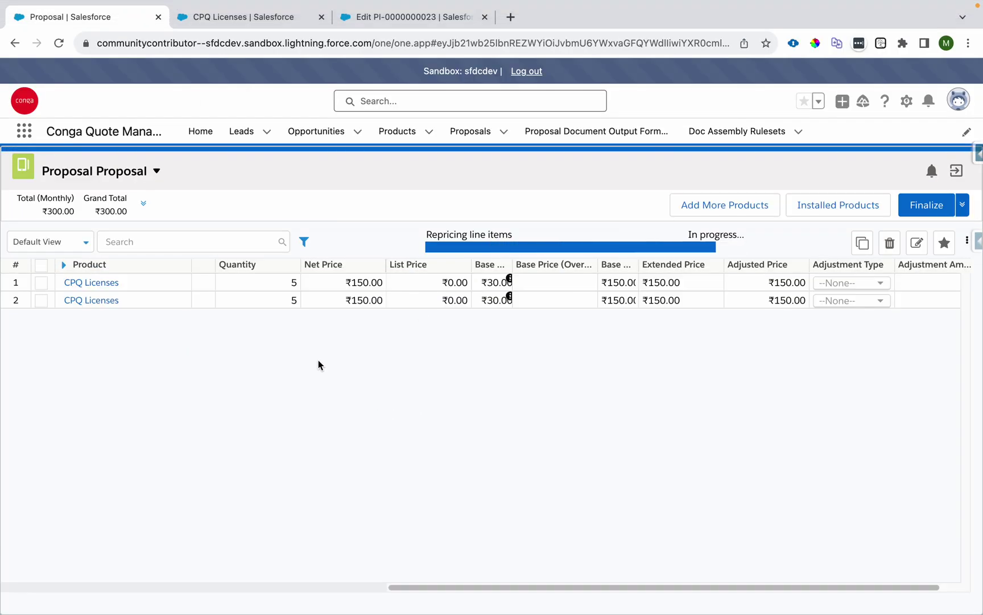
Change the second line's quantity to 7 and recheck the first tier's quantity of 10
{"action": "key", "text": "BackSpace"}
{"action": "type", "text": "7"}
{"action": "left_click", "coordinate": [373, 417]}
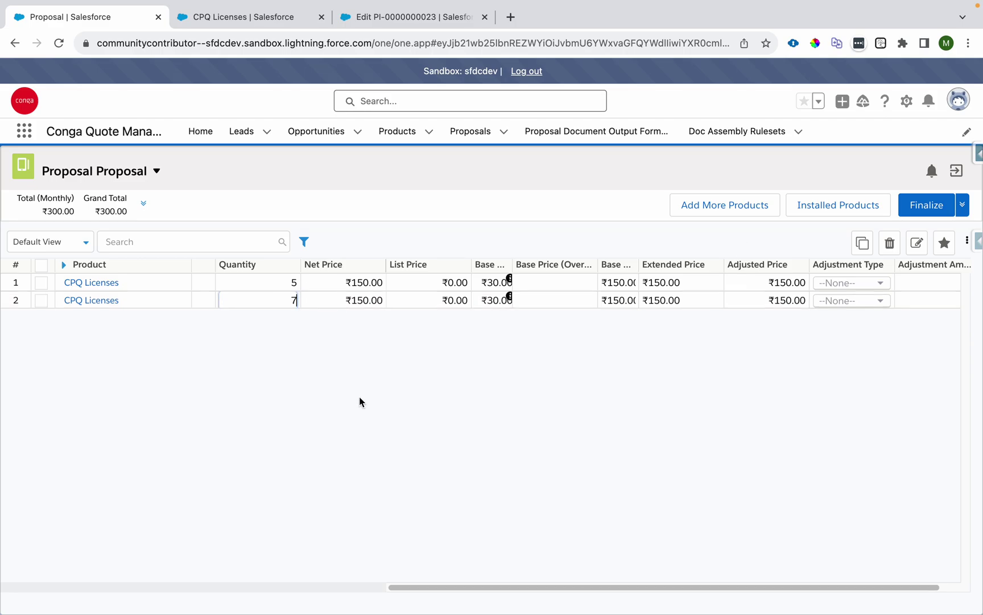
{"action": "left_click", "coordinate": [402, 17]}
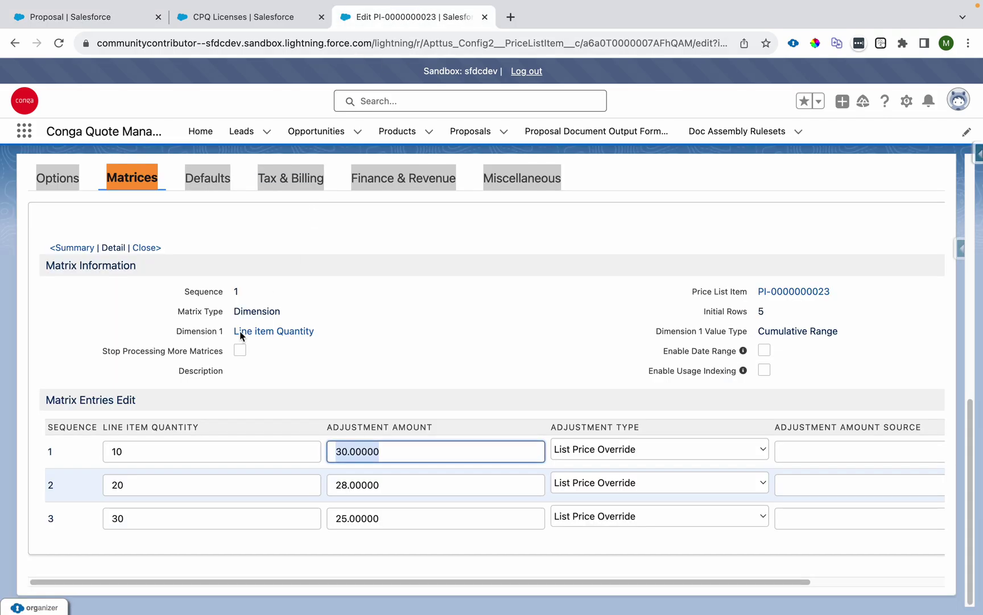
{"action": "left_click", "coordinate": [124, 451]}
{"action": "left_click_drag", "start_coordinate": [124, 452], "coordinate": [108, 452]}
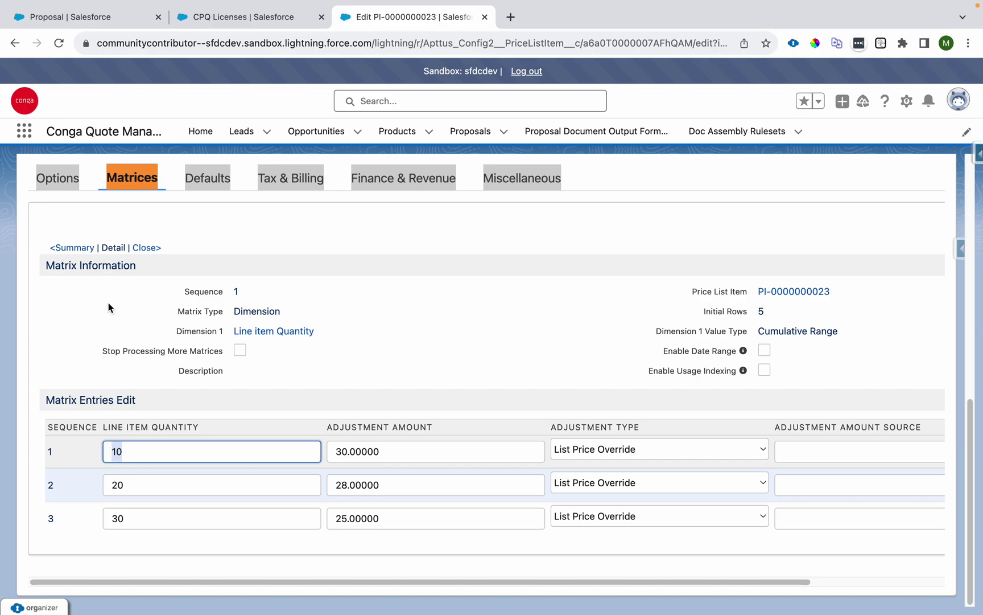
{"action": "left_click", "coordinate": [79, 23]}
Reprice the cart with line quantities 5 and 7
{"action": "left_click", "coordinate": [292, 280]}
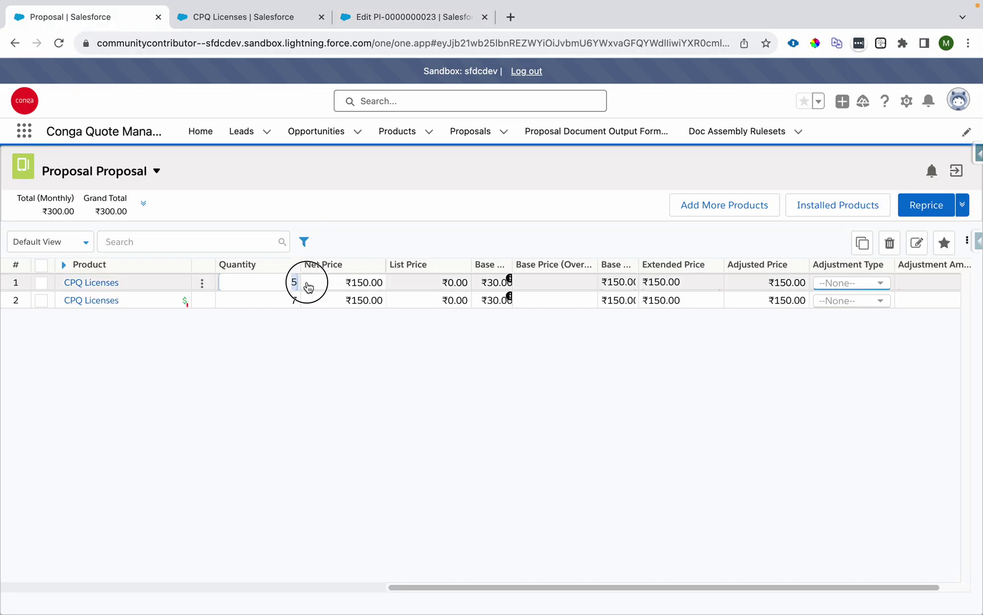
{"action": "left_click", "coordinate": [327, 303]}
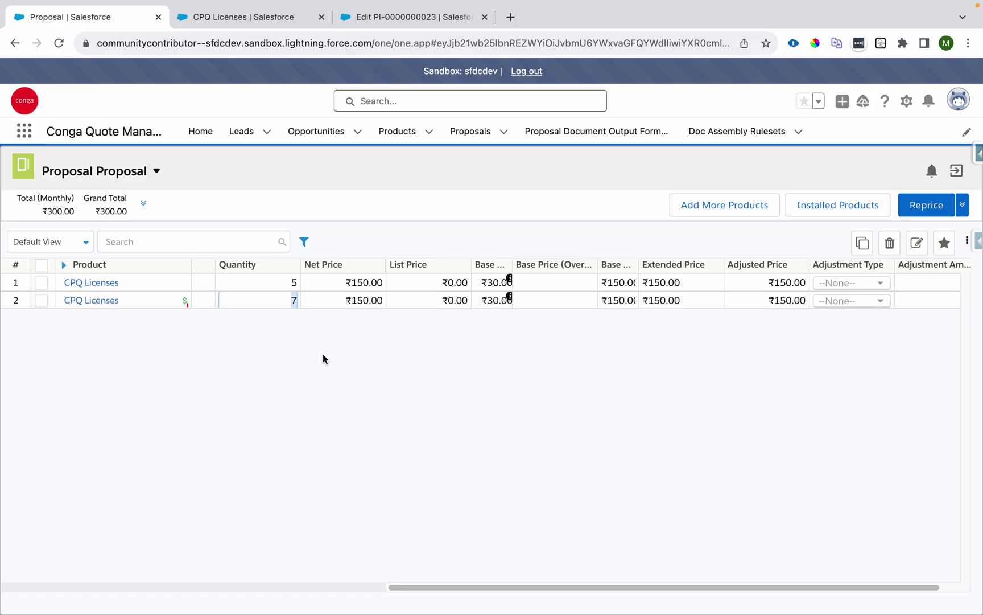
{"action": "left_click", "coordinate": [282, 278]}
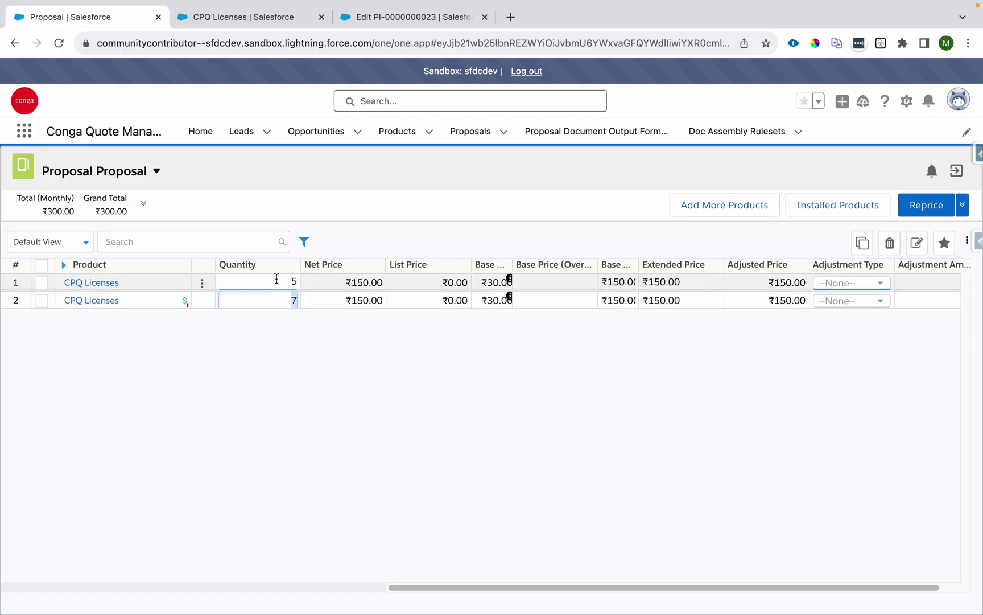
{"action": "left_click", "coordinate": [319, 283]}
{"action": "left_click", "coordinate": [312, 301]}
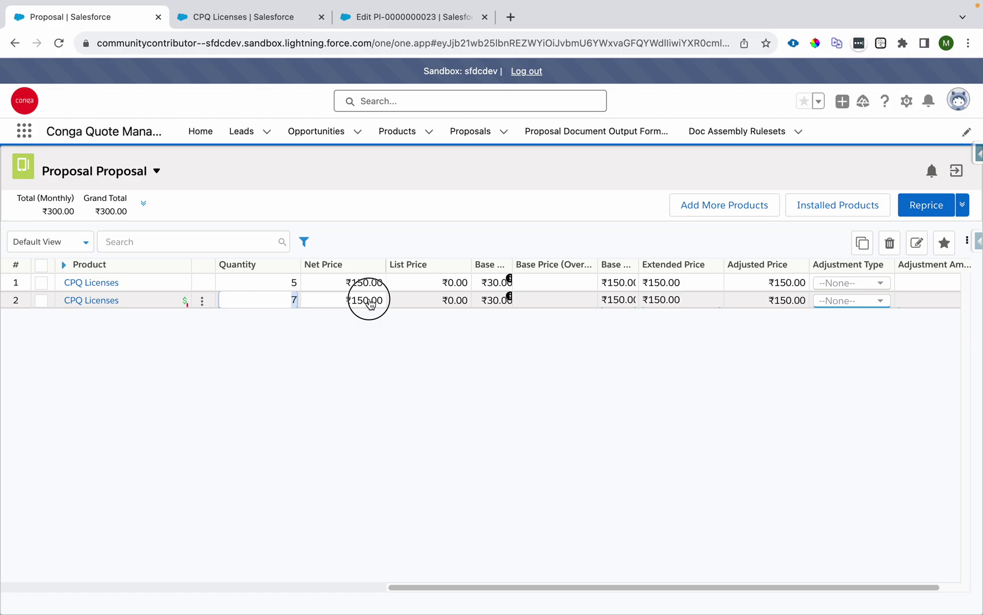
{"action": "left_click", "coordinate": [926, 208]}
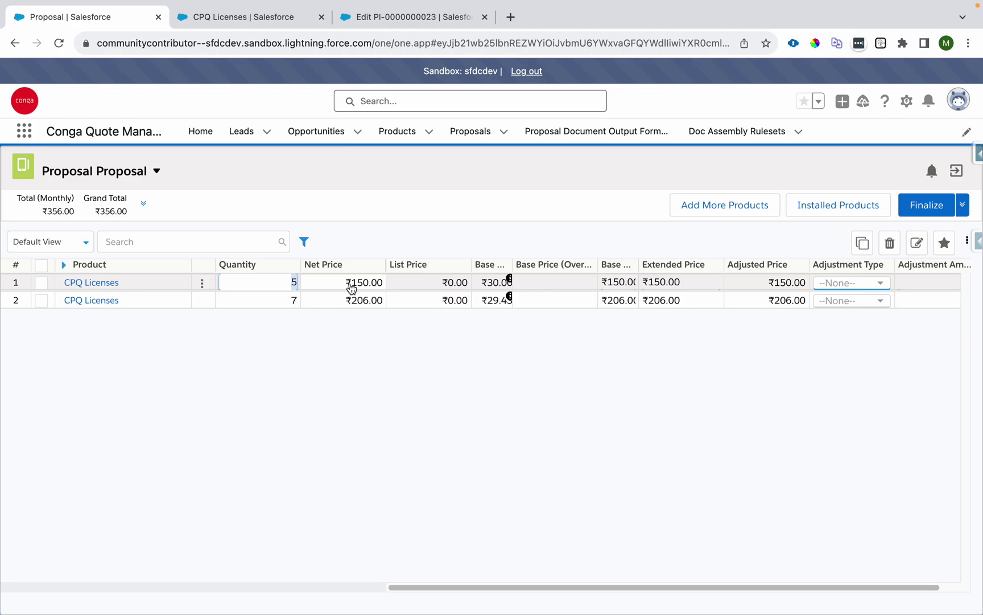
Compare line 2's ₹206.00 net price with the ₹30.00 base price and the 20 tier boundary
{"action": "double_click", "coordinate": [501, 281]}
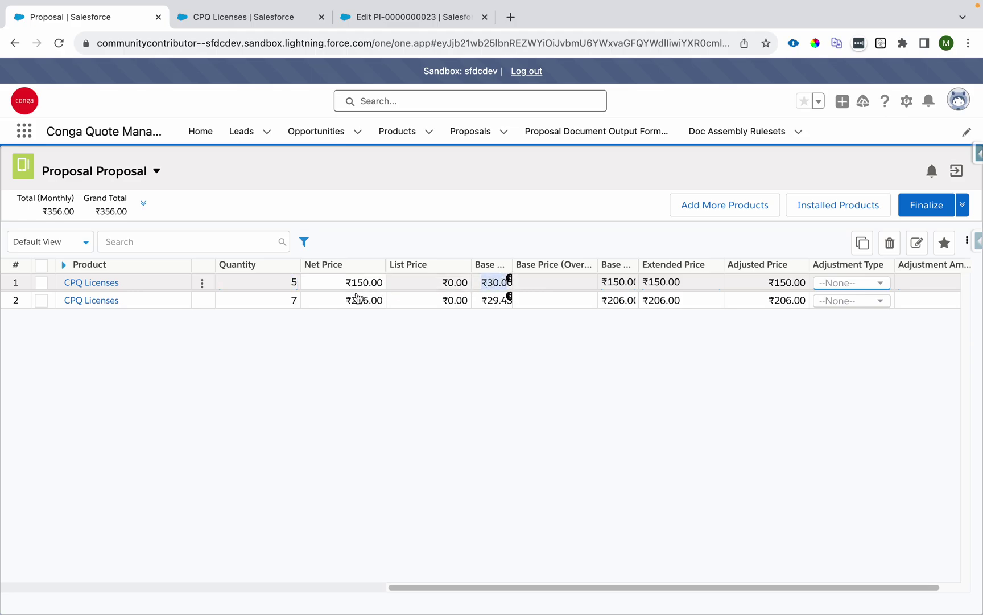
{"action": "left_click", "coordinate": [291, 301]}
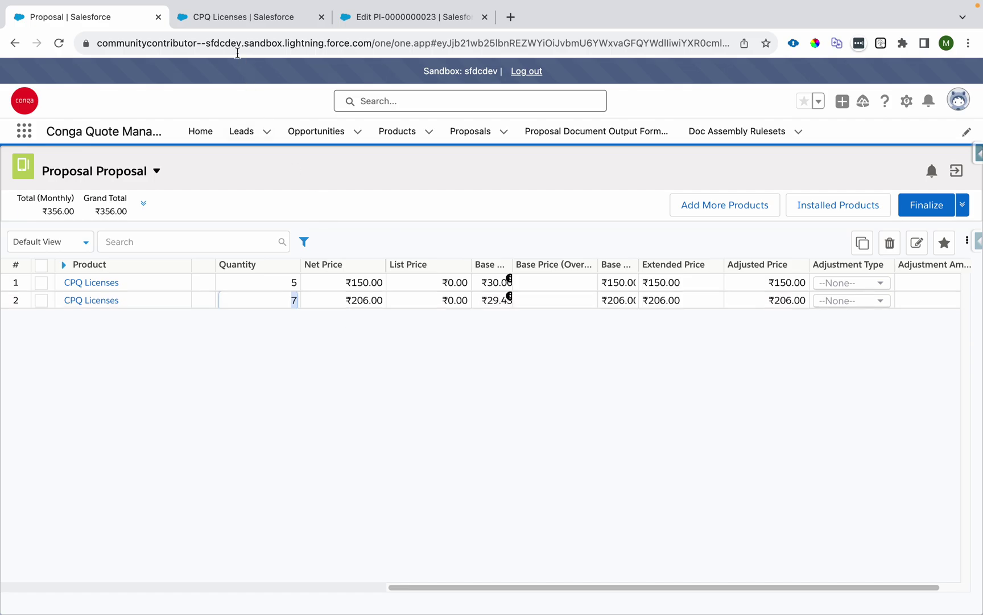
{"action": "left_click", "coordinate": [407, 16]}
{"action": "left_click_drag", "start_coordinate": [244, 485], "coordinate": [76, 482]}
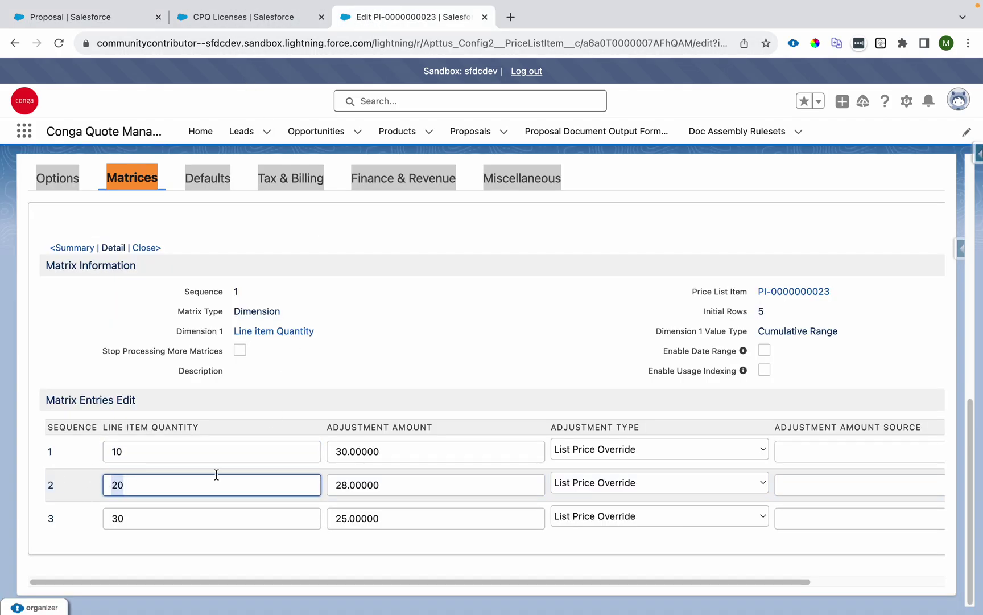
{"action": "left_click", "coordinate": [67, 17]}
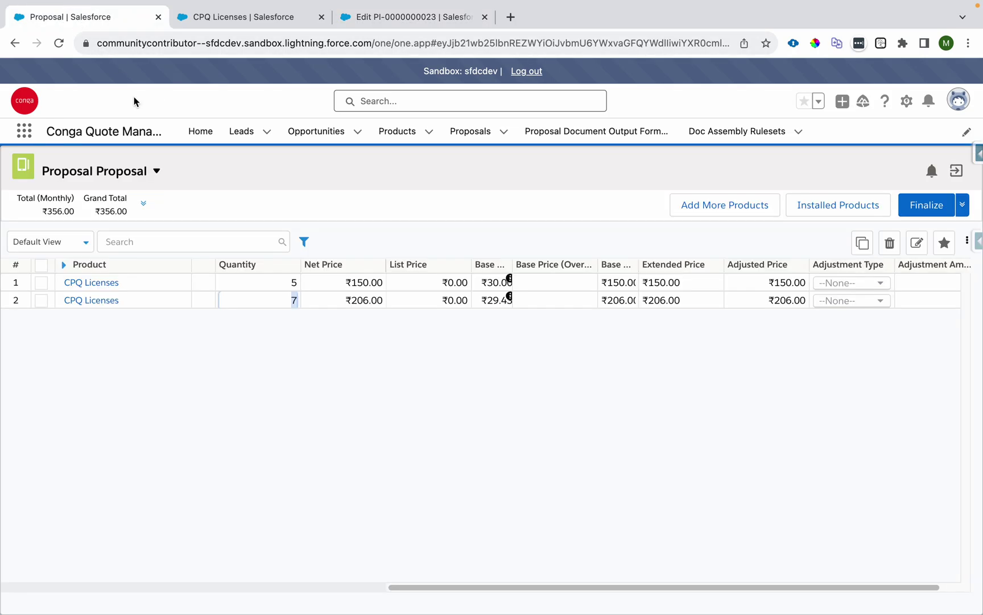
{"action": "left_click_drag", "start_coordinate": [353, 303], "coordinate": [385, 305]}
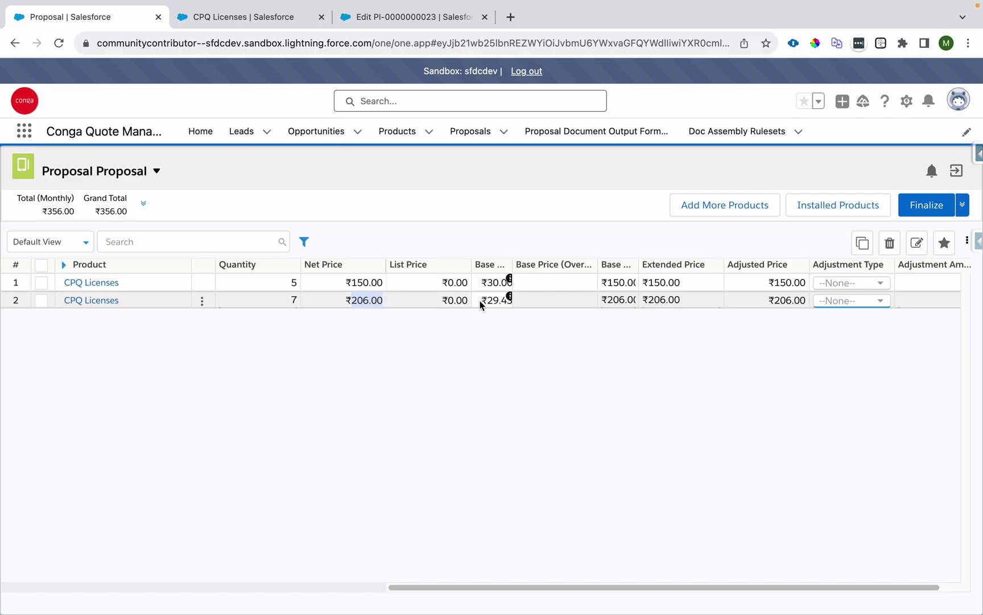
{"action": "left_click", "coordinate": [508, 293]}
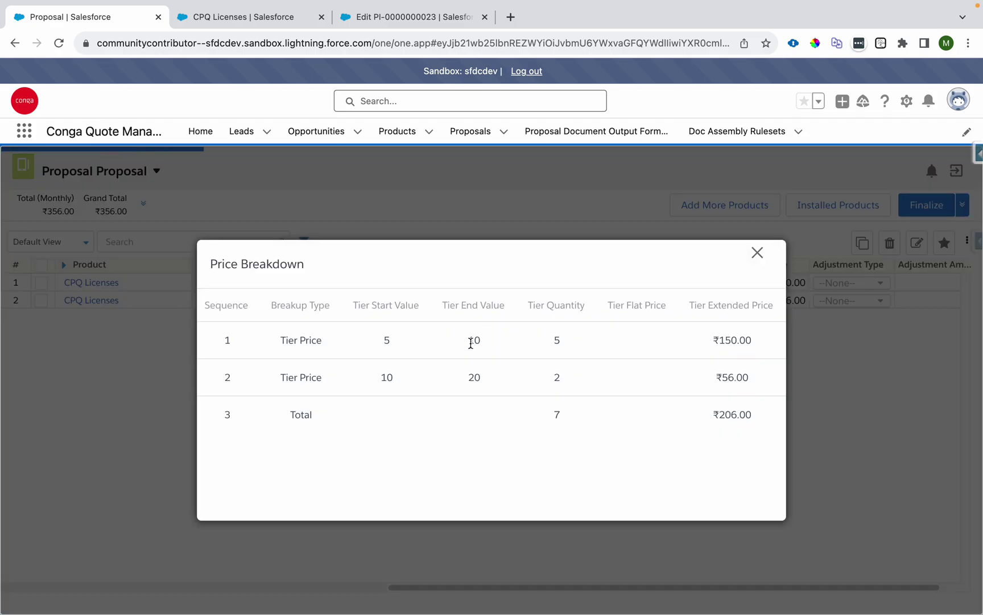
{"action": "left_click_drag", "start_coordinate": [376, 346], "coordinate": [563, 344]}
{"action": "left_click", "coordinate": [546, 341]}
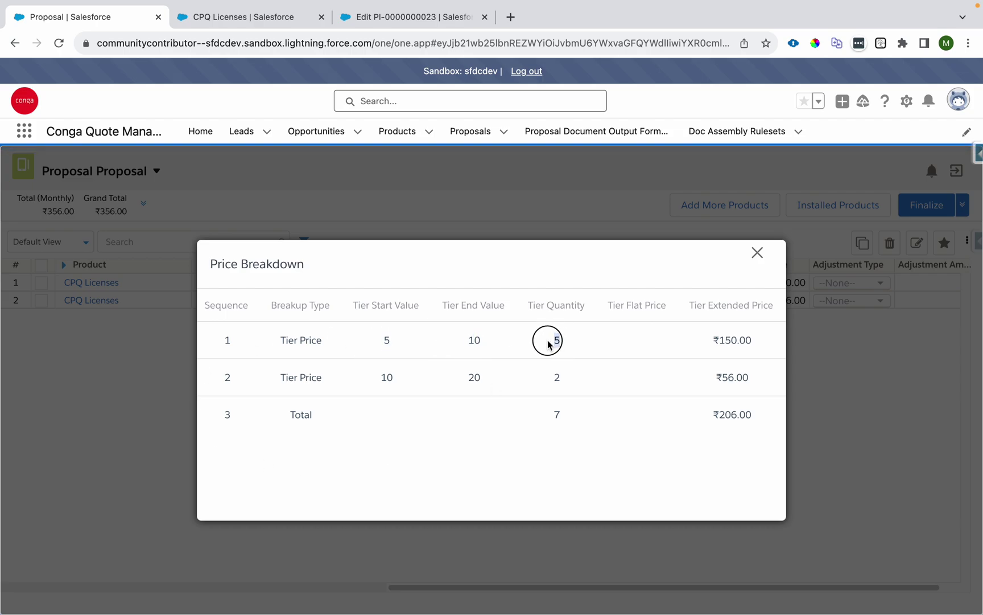
{"action": "double_click", "coordinate": [540, 382]}
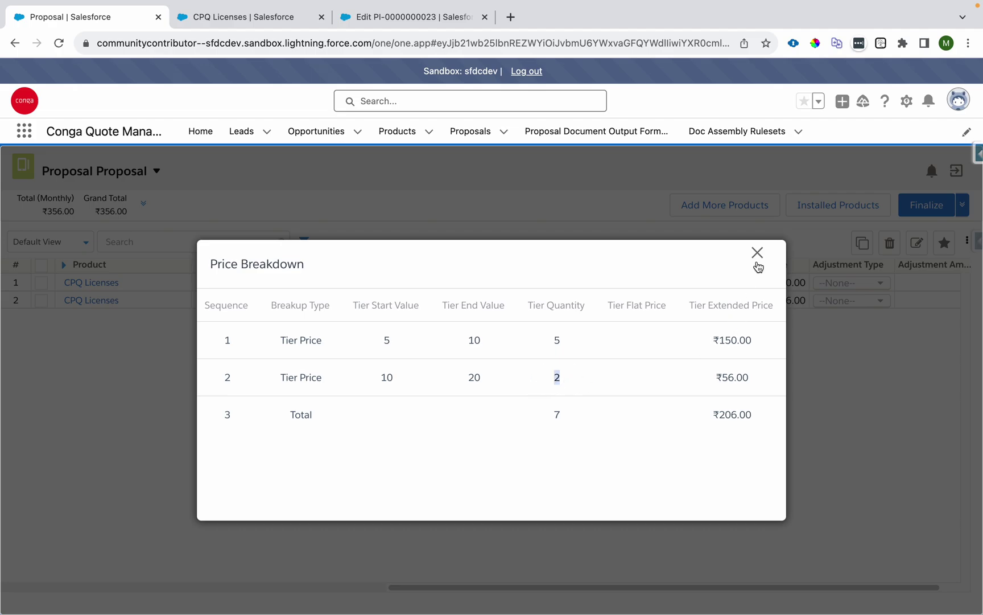
{"action": "left_click", "coordinate": [758, 264]}
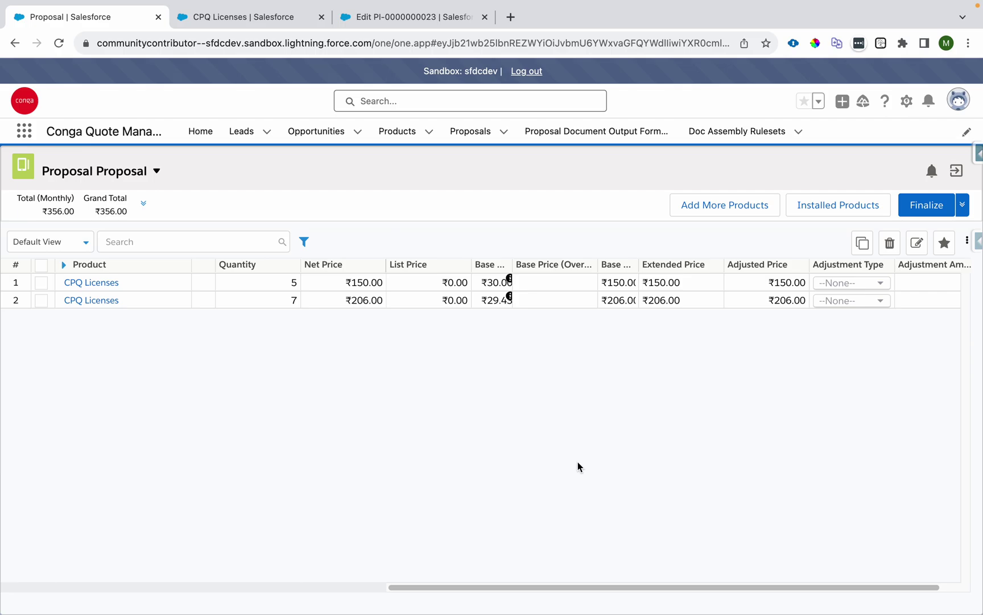
Change the matrix's Dimension 1 value type to Cumulative Range - Line Item and save
{"action": "left_click", "coordinate": [406, 24]}
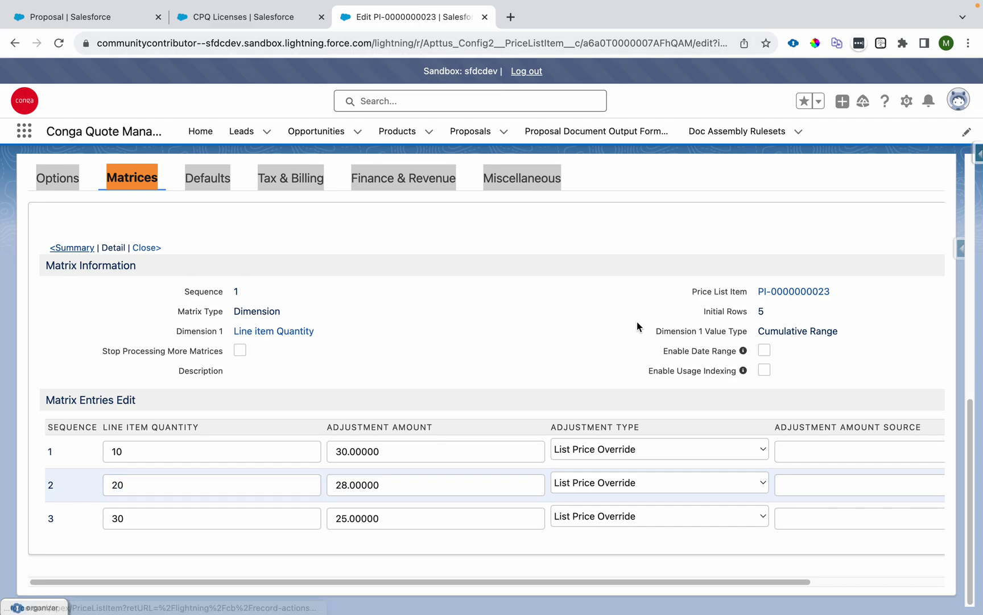
{"action": "double_click", "coordinate": [810, 349]}
{"action": "left_click", "coordinate": [797, 347]}
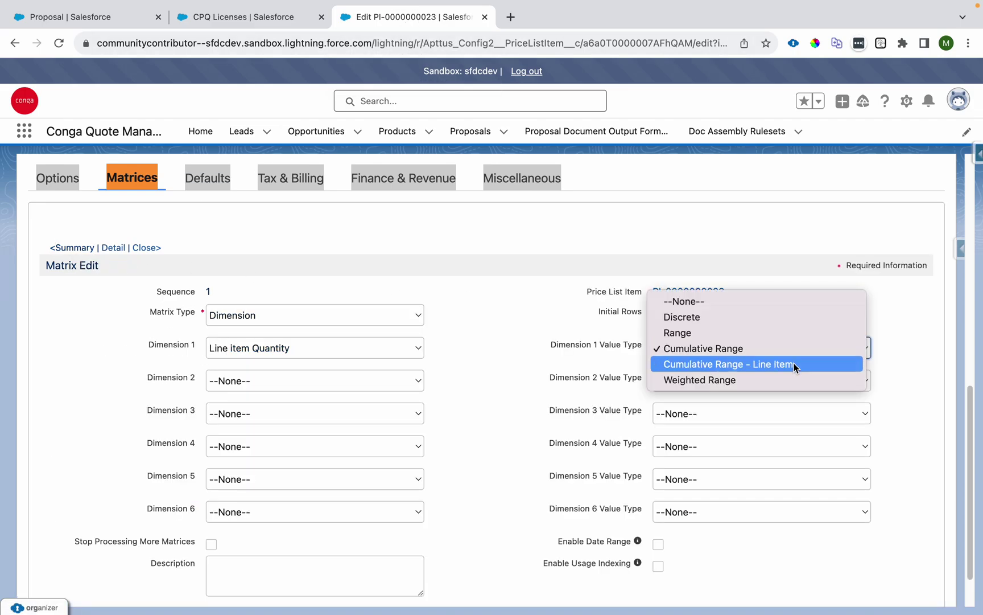
{"action": "left_click", "coordinate": [794, 366]}
{"action": "scroll", "coordinate": [612, 384], "scroll_direction": "up", "scroll_amount": 10}
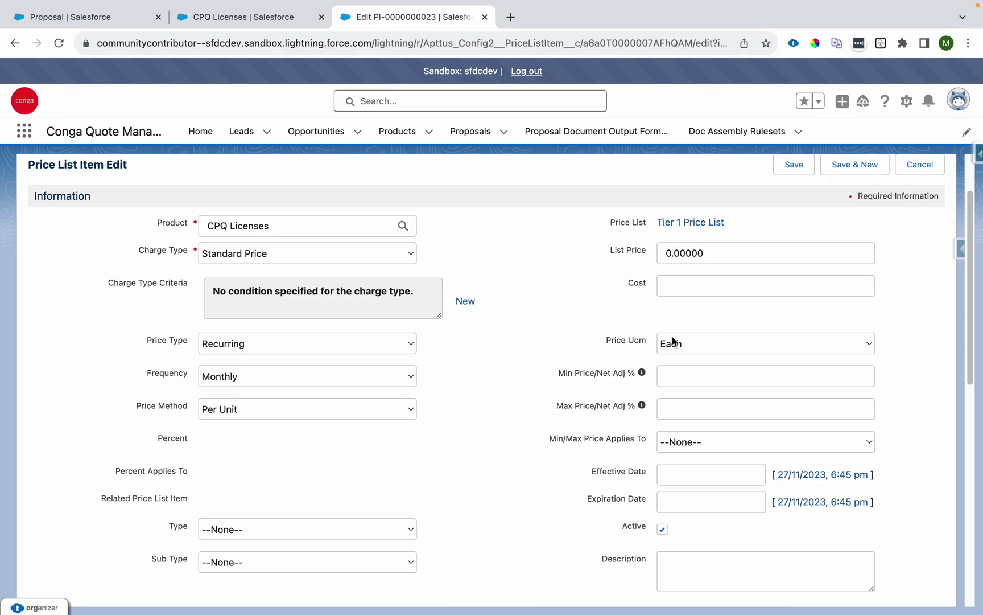
{"action": "left_click", "coordinate": [788, 169]}
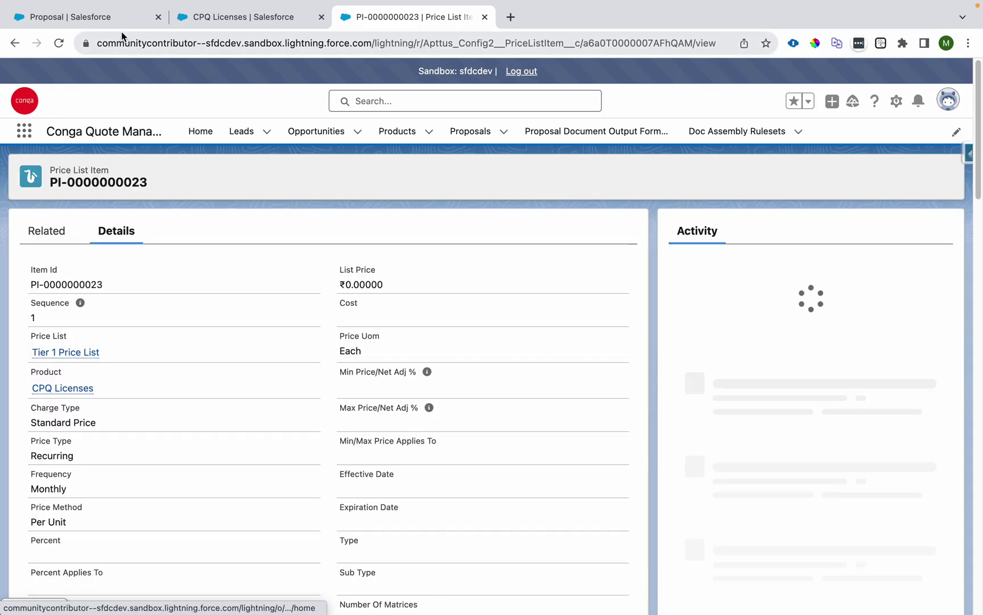
{"action": "left_click", "coordinate": [114, 17]}
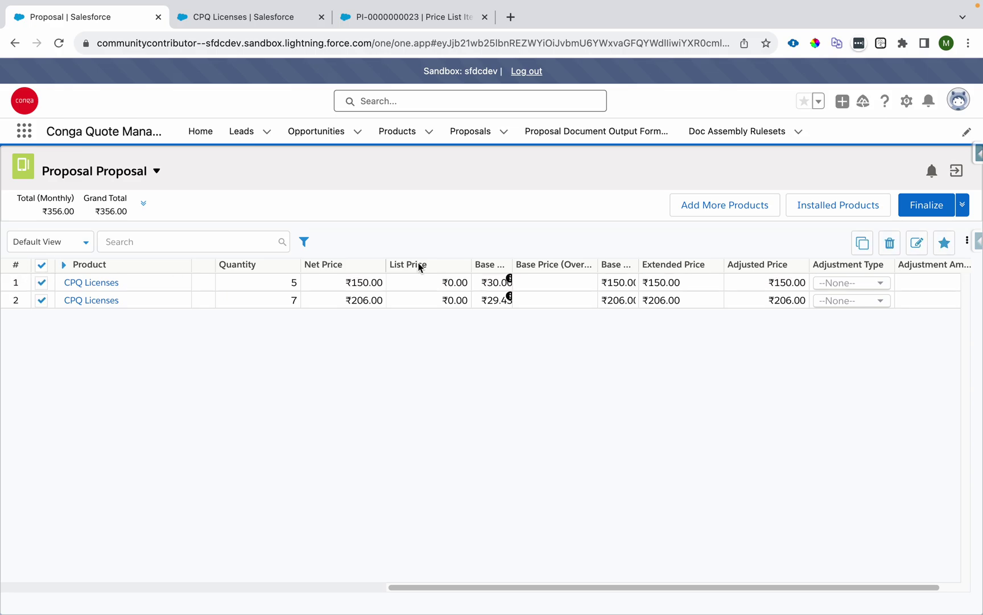
Delete both cart lines and re-add two CPQ Licenses lines at ₹30.00 each
{"action": "left_click", "coordinate": [890, 244]}
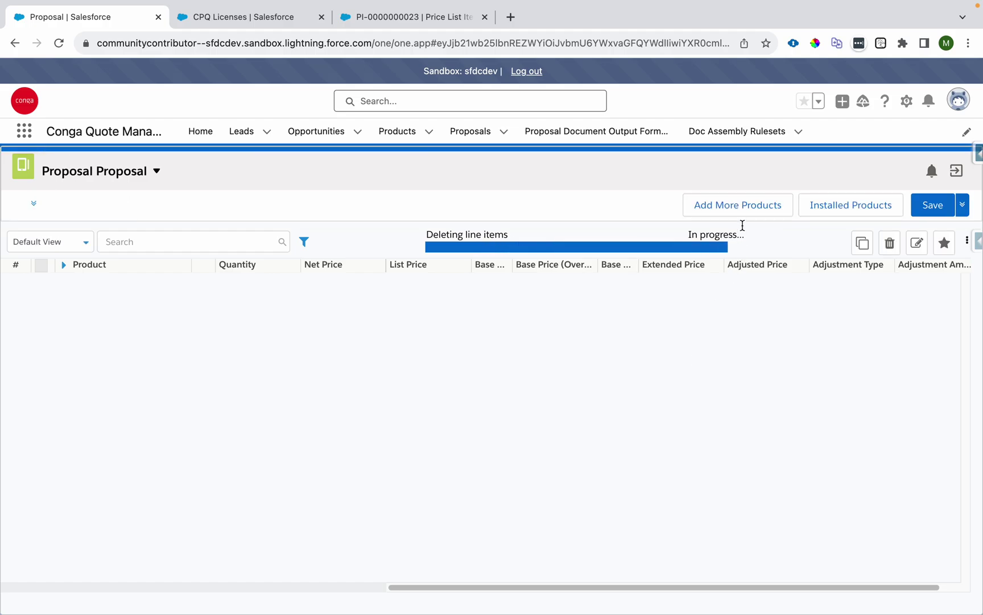
{"action": "left_click", "coordinate": [743, 214]}
{"action": "left_click", "coordinate": [395, 342]}
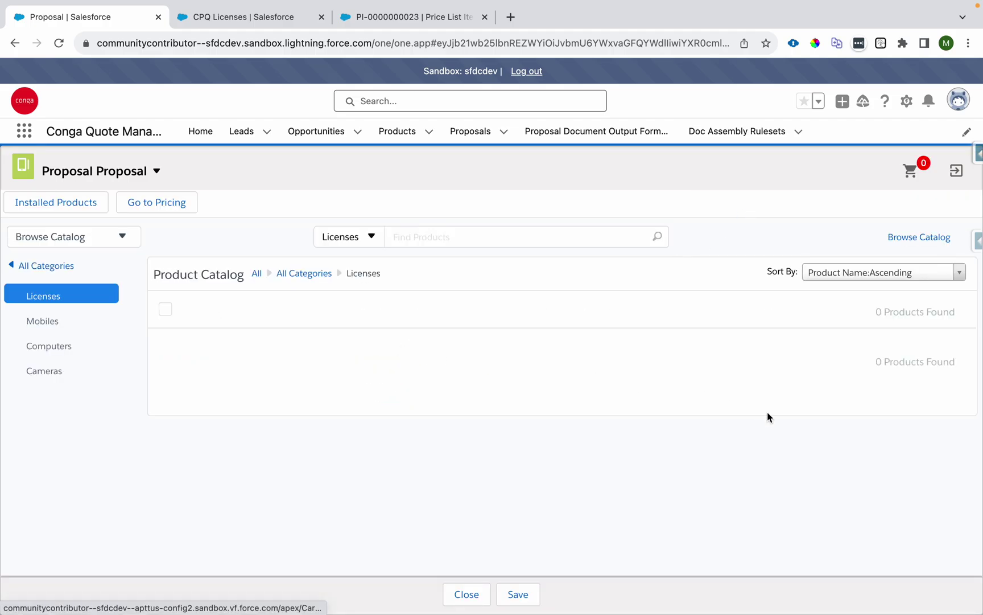
{"action": "left_click", "coordinate": [934, 385]}
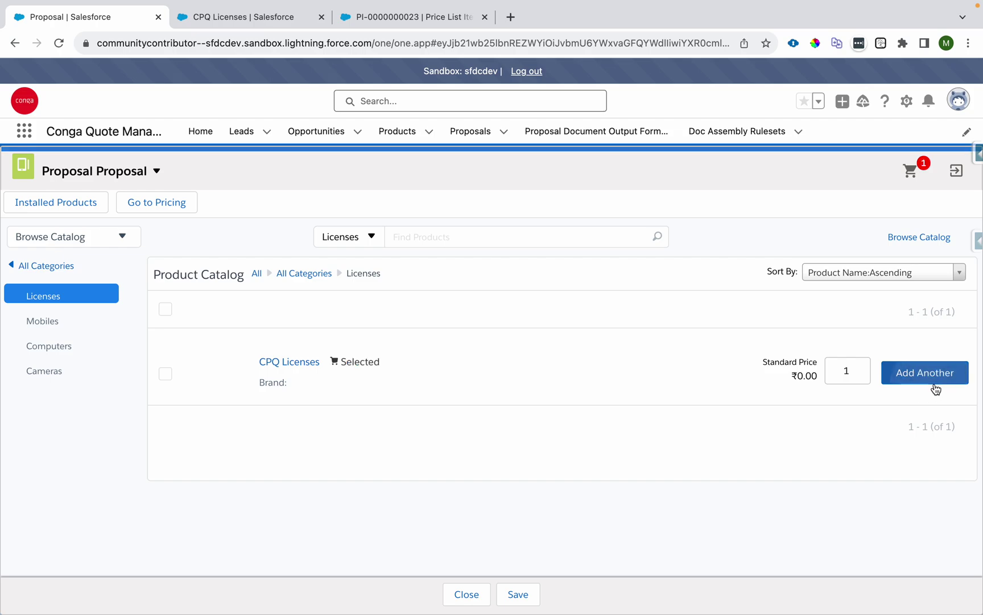
{"action": "left_click", "coordinate": [936, 390]}
{"action": "left_click", "coordinate": [911, 171]}
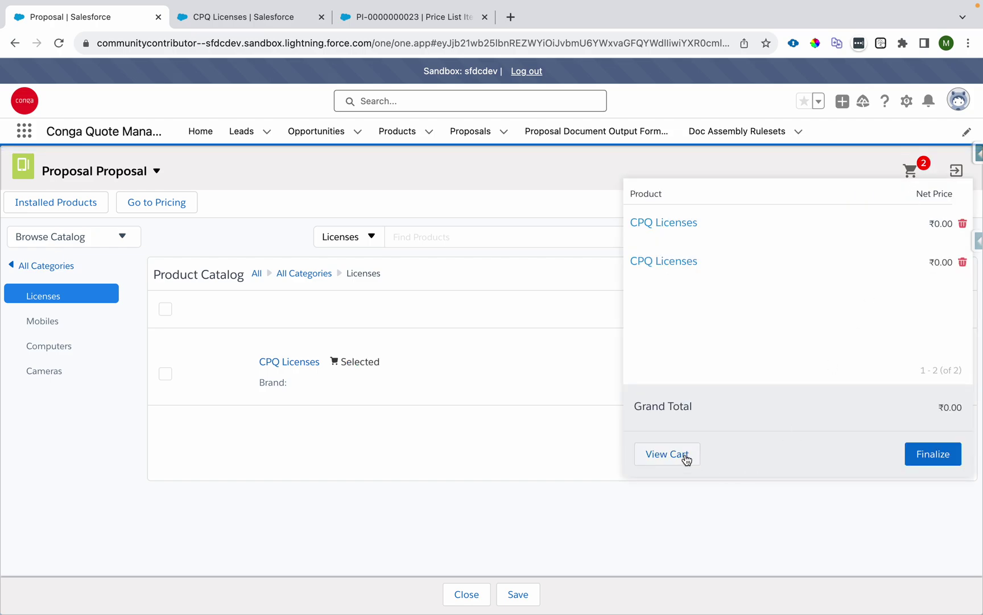
{"action": "left_click", "coordinate": [686, 458]}
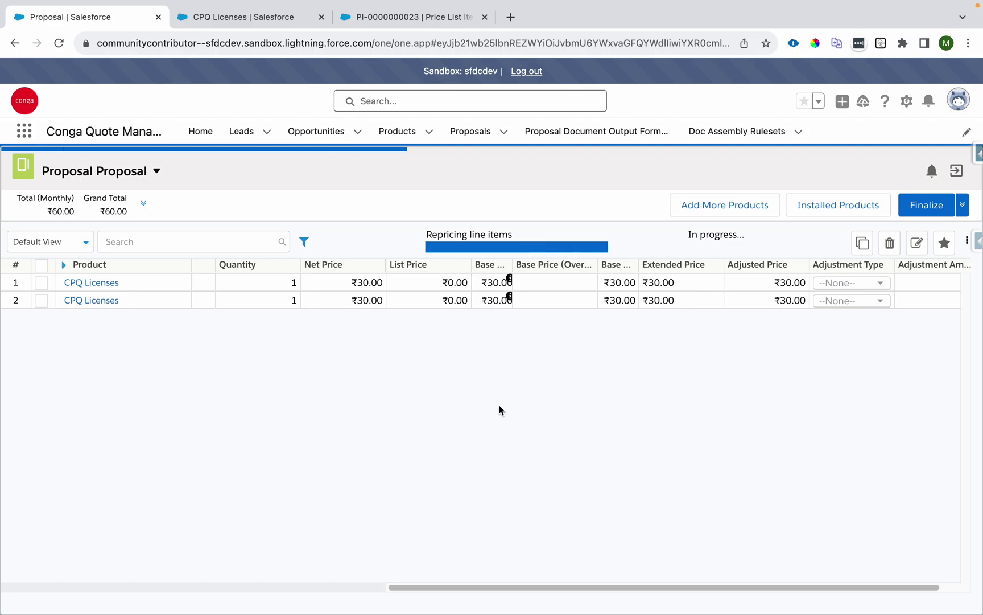
Set both line quantities to 5 and reprice, then change line 2 to 7 and reprice again
{"action": "double_click", "coordinate": [296, 282]}
{"action": "type", "text": "5"}
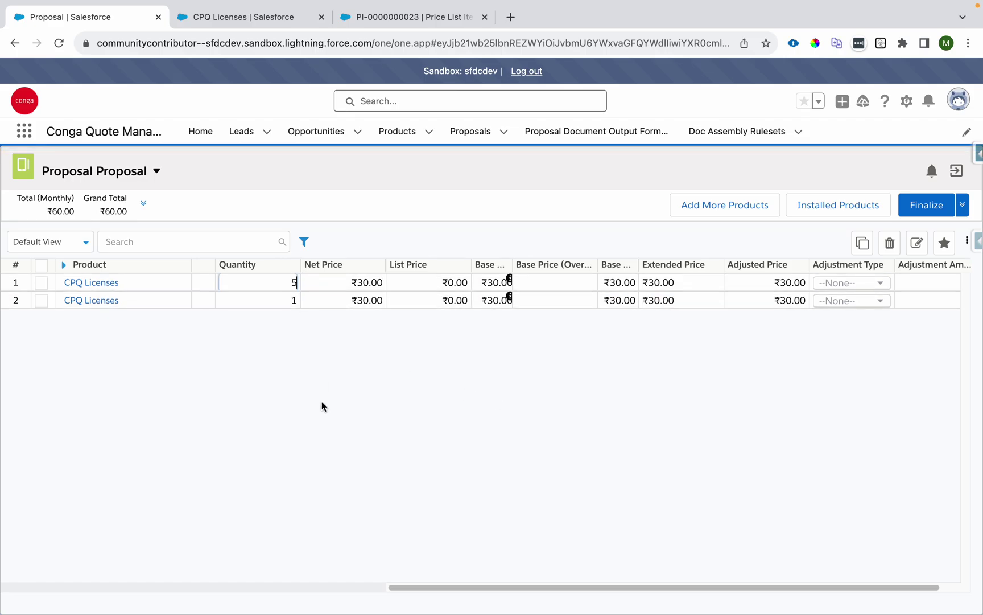
{"action": "double_click", "coordinate": [284, 300]}
{"action": "type", "text": "5"}
{"action": "left_click", "coordinate": [917, 206]}
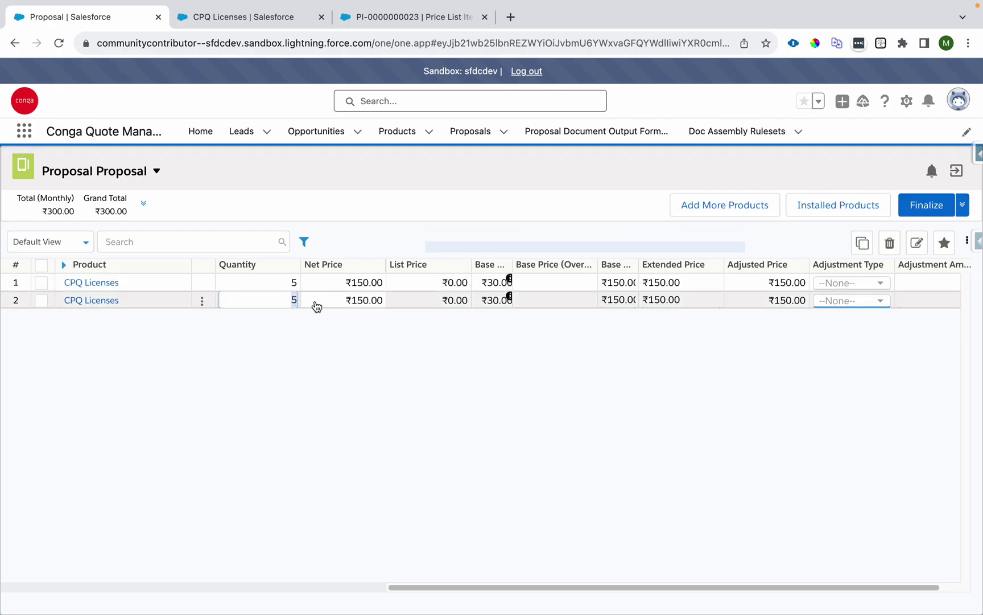
{"action": "type", "text": "7"}
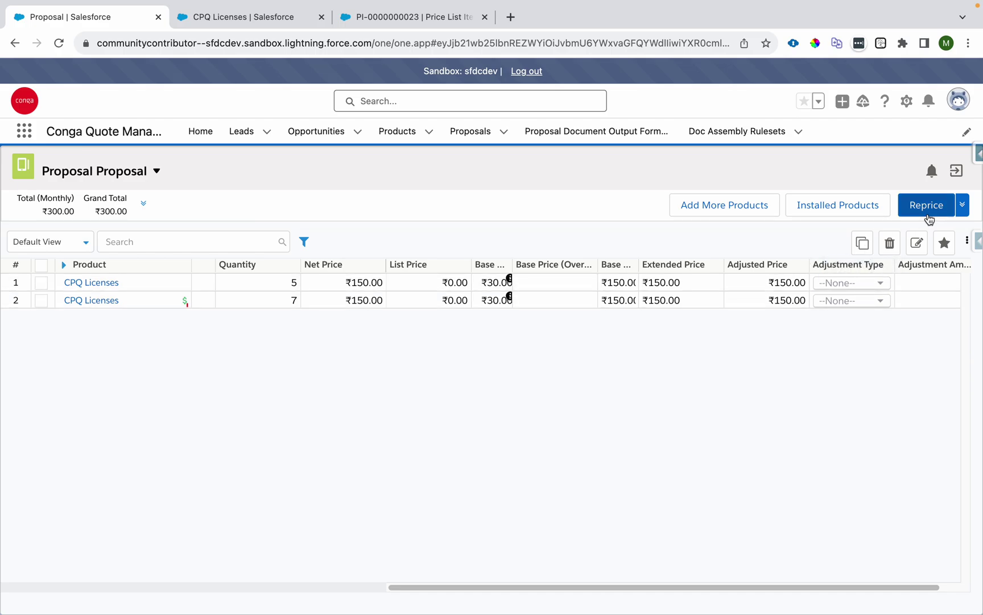
{"action": "left_click", "coordinate": [925, 208]}
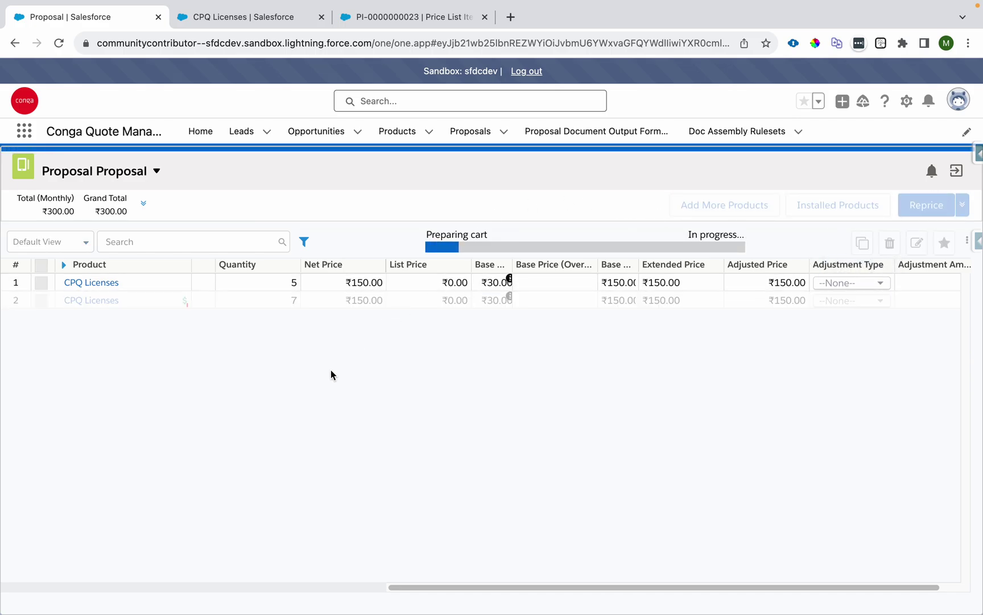